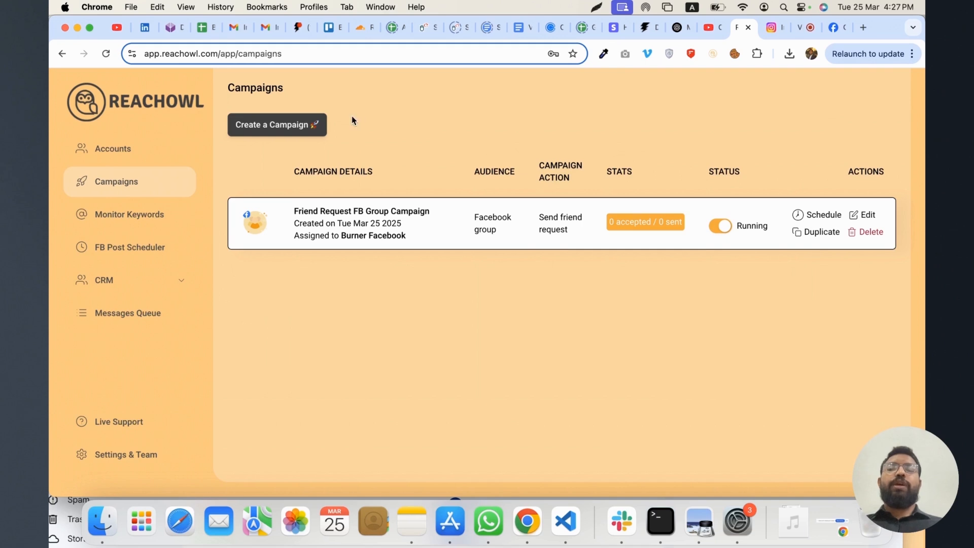
Step: Create a new campaign that adds prospects from Facebook Post/AD Reactions
click(317, 126)
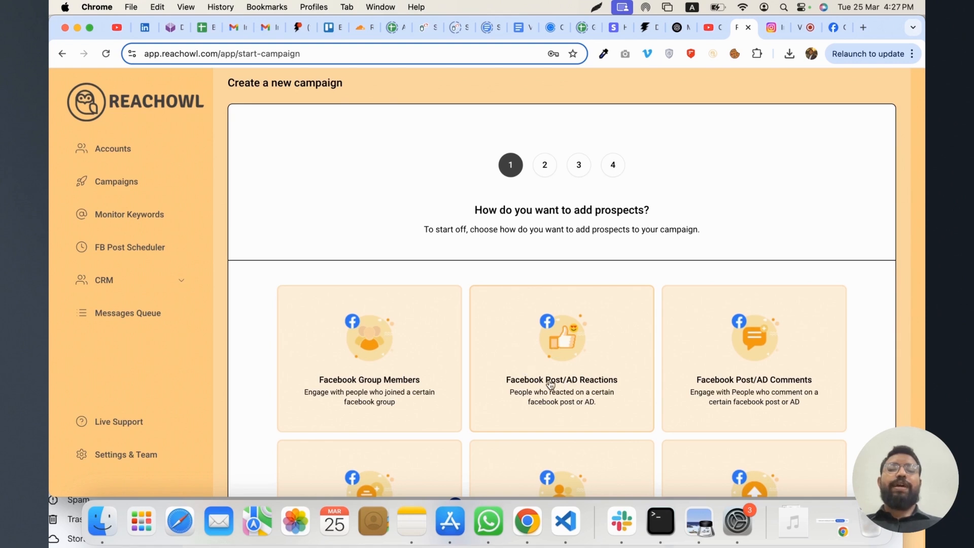
click(553, 327)
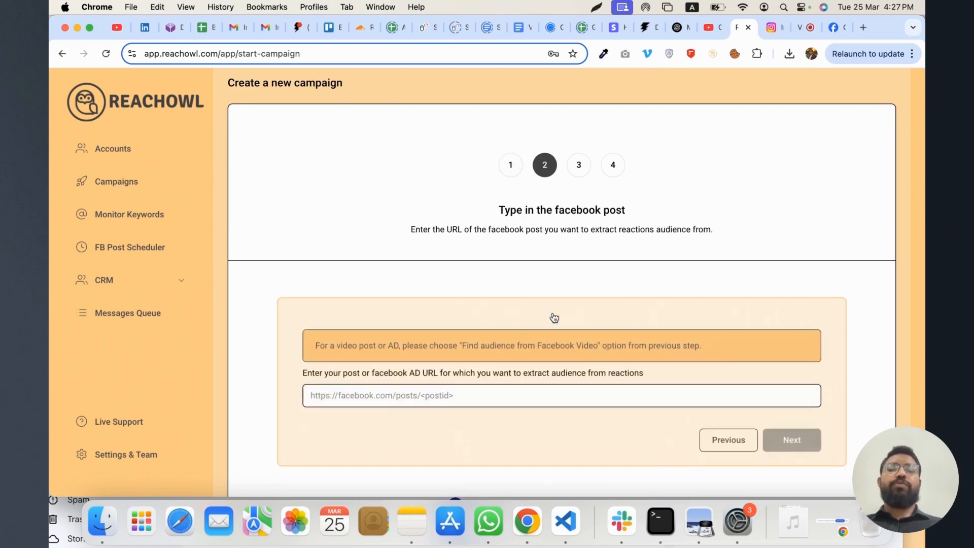
click(437, 397)
click(440, 415)
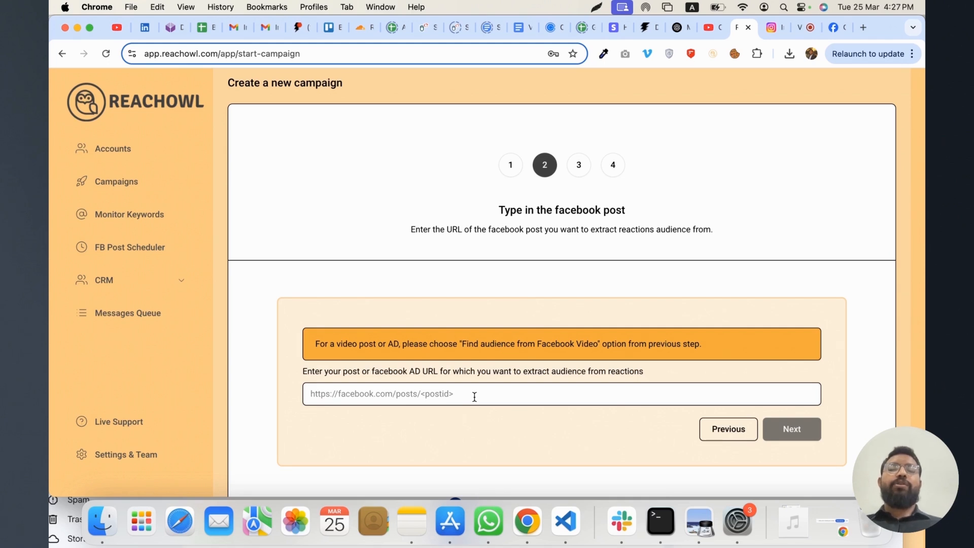
Step: In the Online Appointment Setter Facebook group, open the "Looking For a Remote High-Ticket Closer" post and copy its URL
click(835, 29)
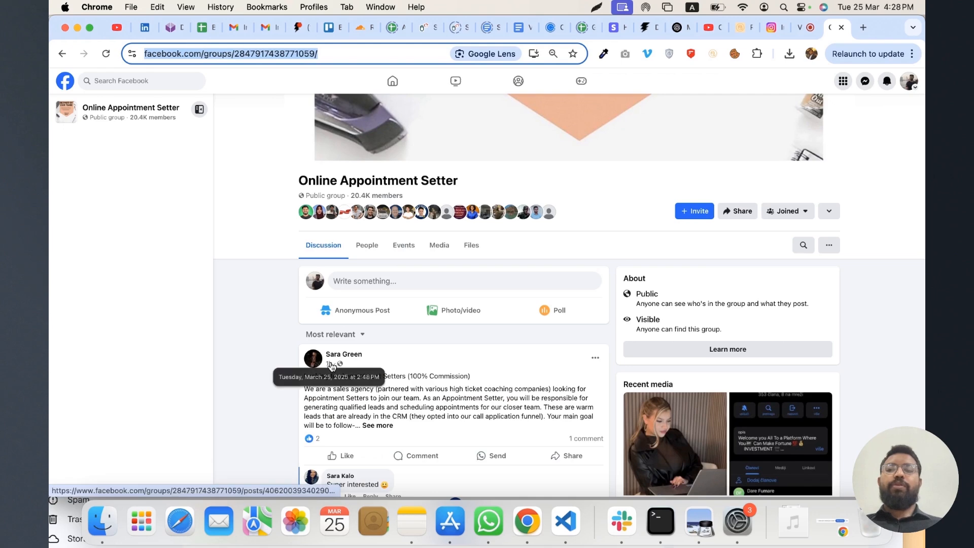
scroll(332, 365, down, 15)
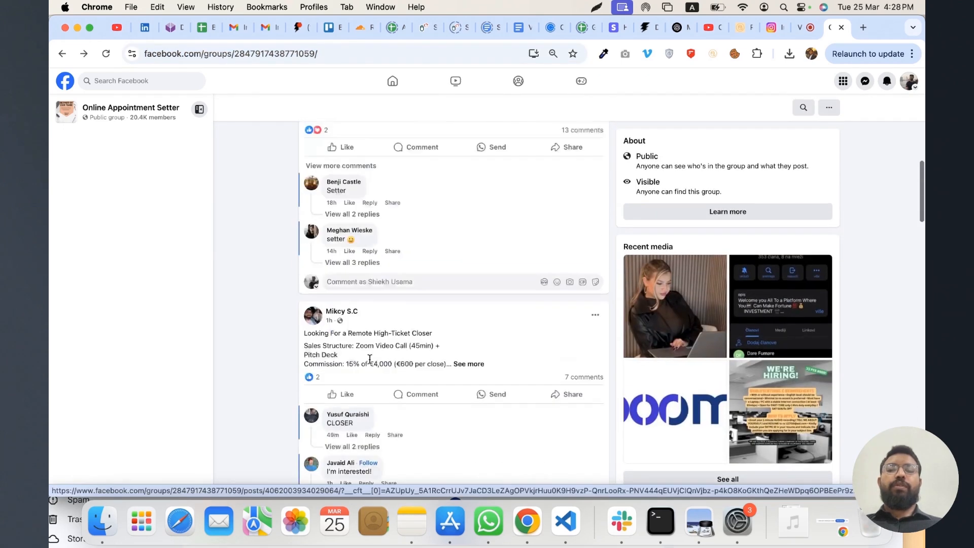
scroll(370, 359, down, 3)
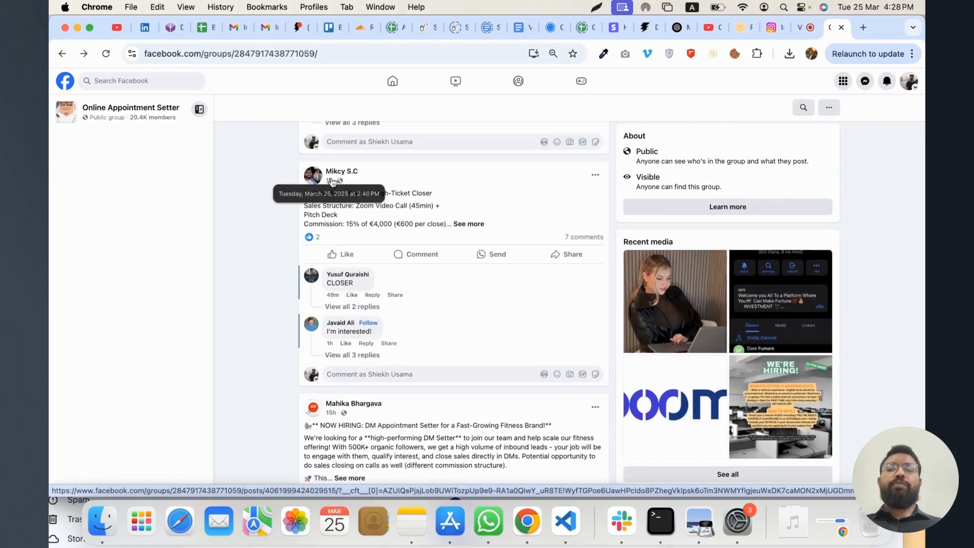
click(332, 182)
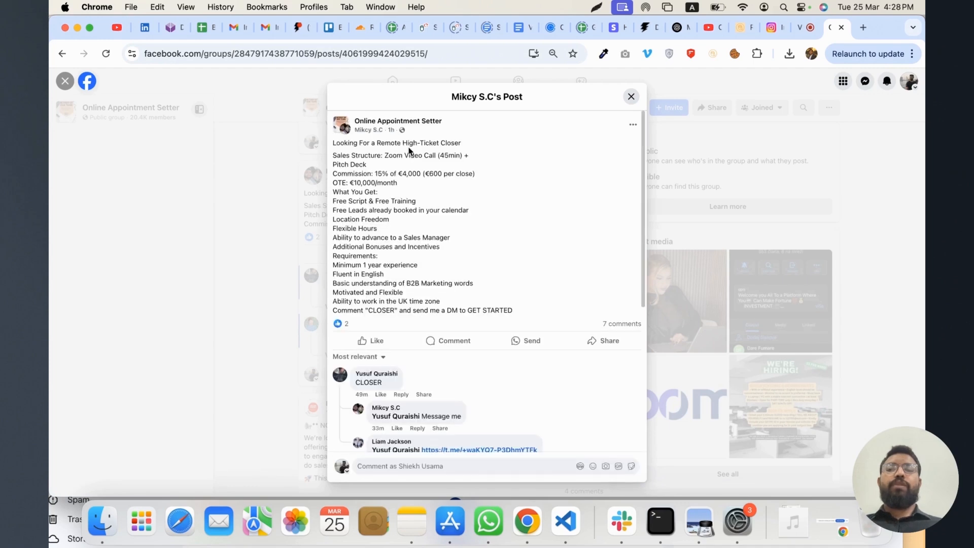
click(405, 57)
key(super+c)
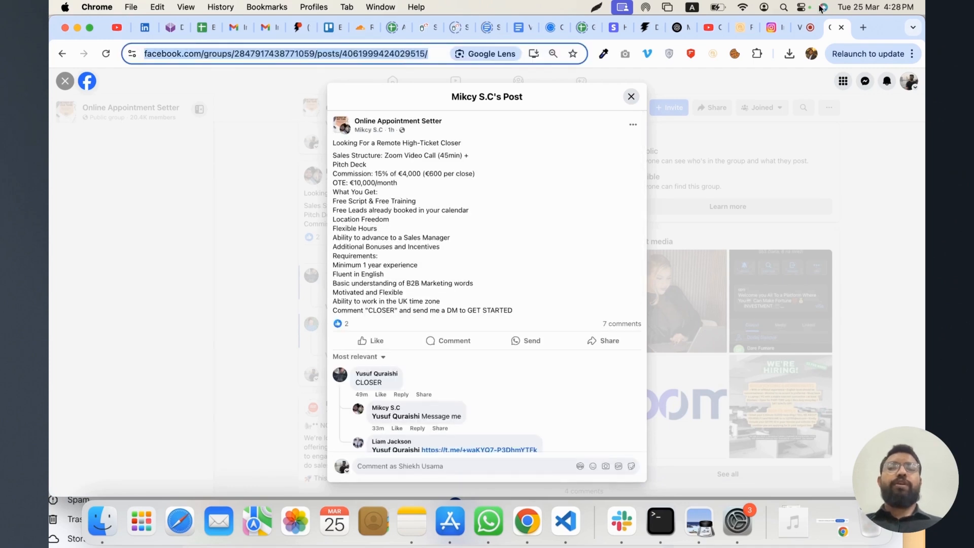
Step: Back in ReachOwl, enter the copied post URL as the reactions source and choose Send Message Sequence as the campaign action
click(741, 28)
click(483, 393)
key(super+v)
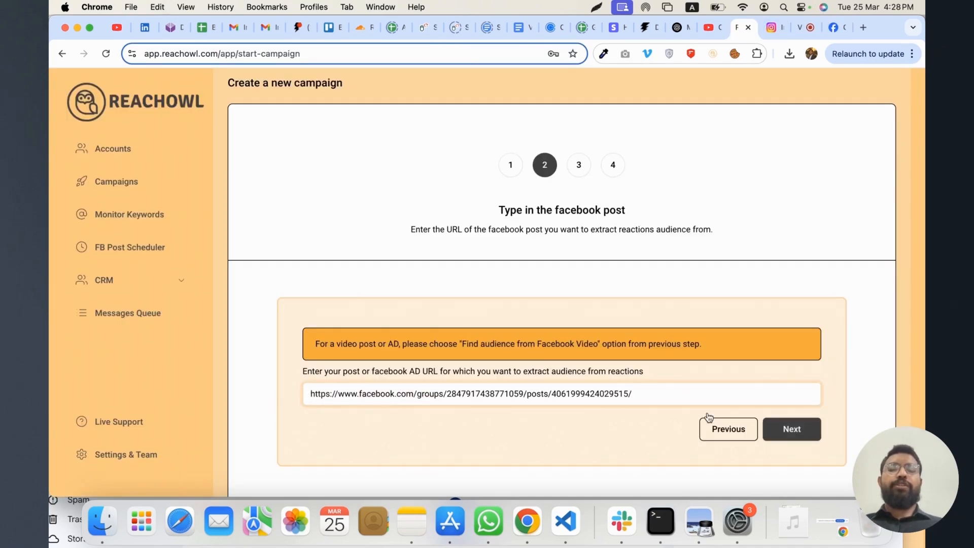
click(774, 430)
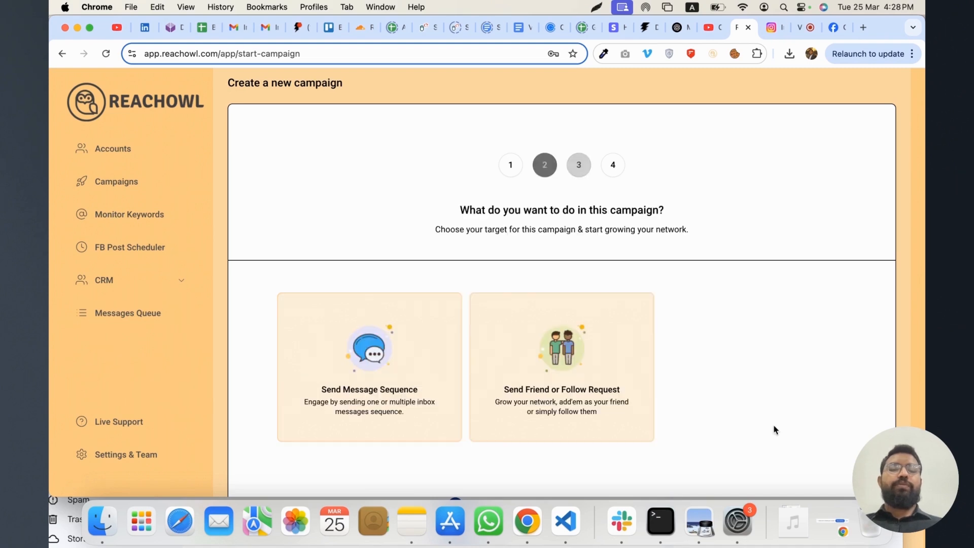
click(375, 361)
Step: Name the campaign "Reaction MSG Campaign" and assign it to the Burner Facebook account
scroll(322, 263, down, 3)
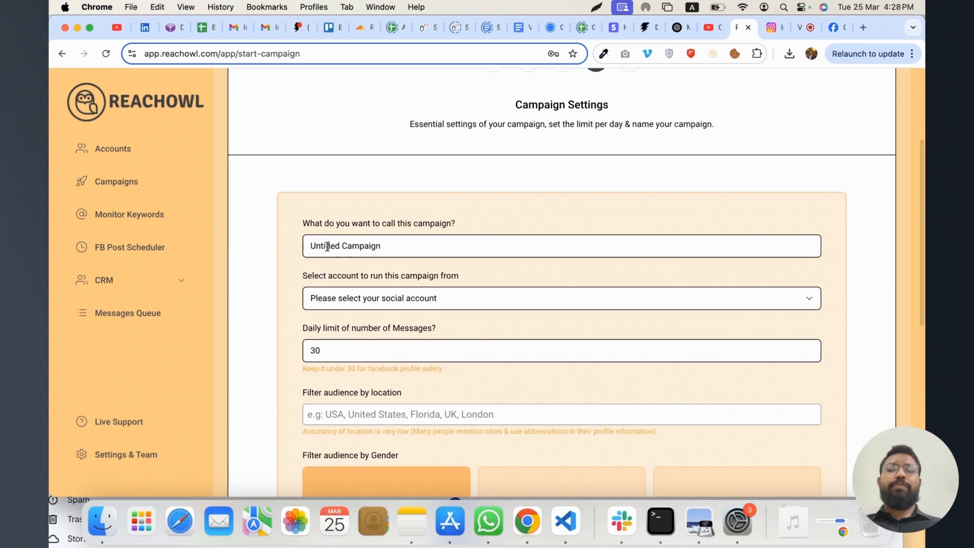
double_click(327, 247)
text(Reaction )
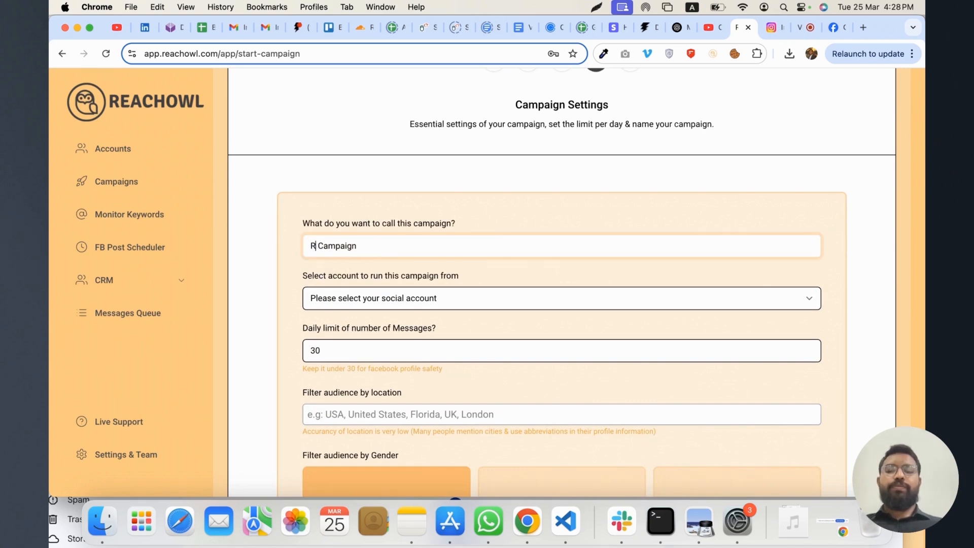
text(MSG)
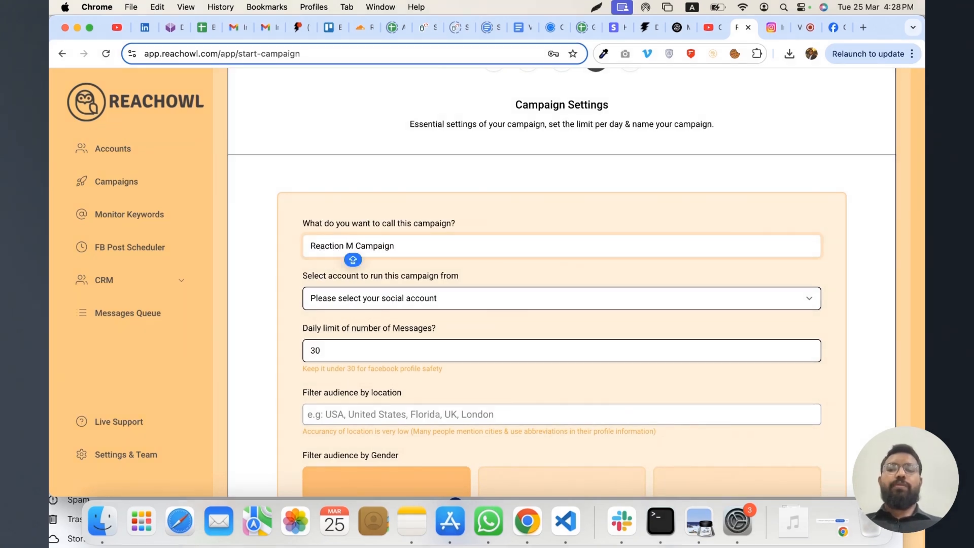
scroll(368, 269, down, 1)
click(368, 254)
click(366, 255)
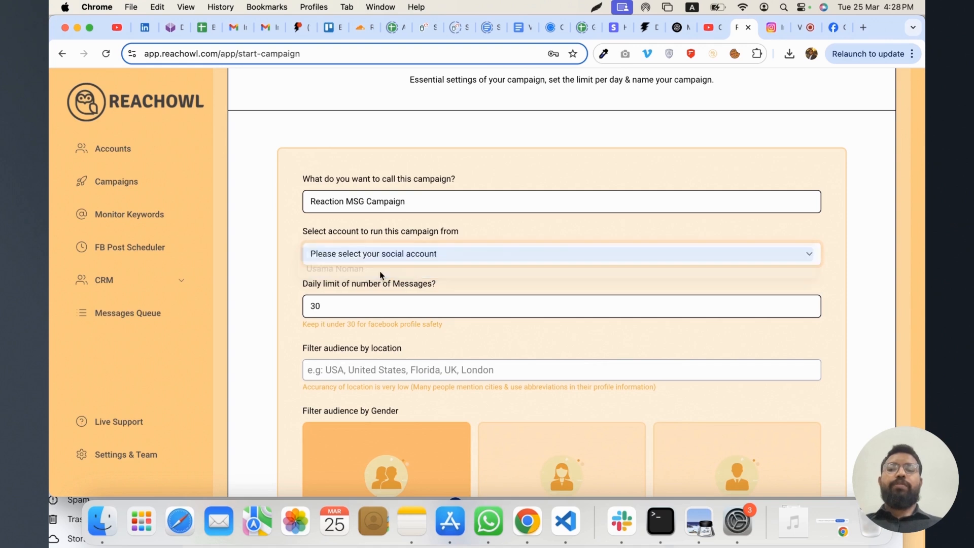
Step: Exclude people who already have conversations with the account from the campaign's messages and proceed to the messaging sequence setup
scroll(370, 311, down, 3)
scroll(363, 285, down, 1)
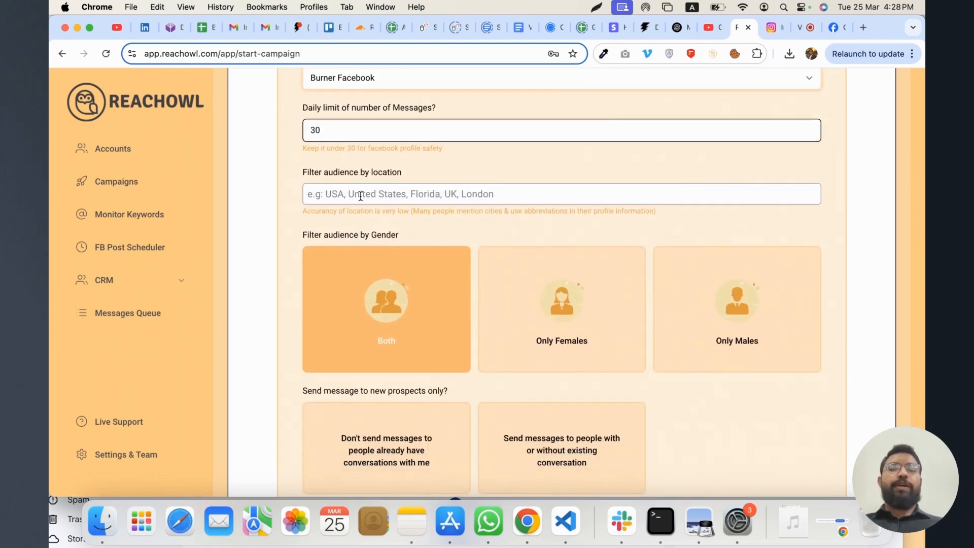
scroll(375, 304, down, 2)
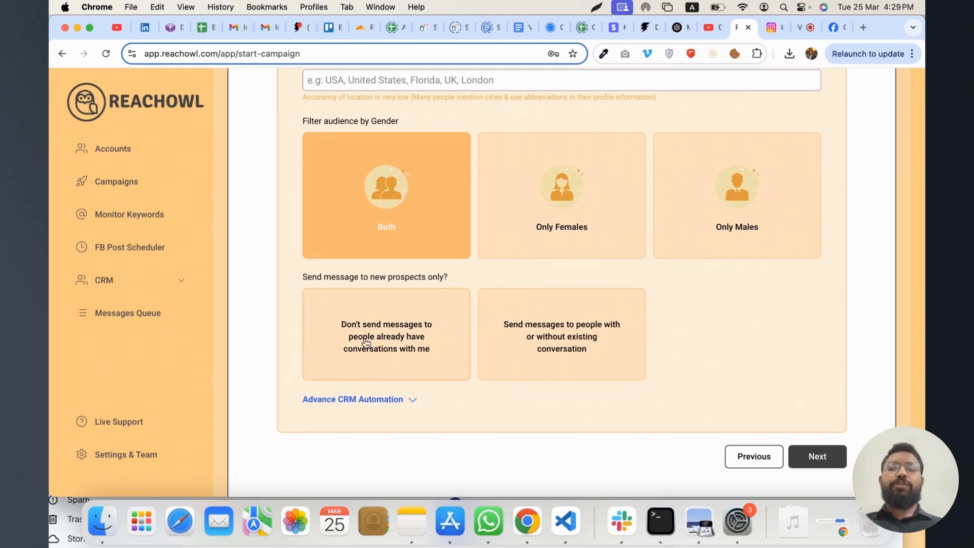
click(400, 338)
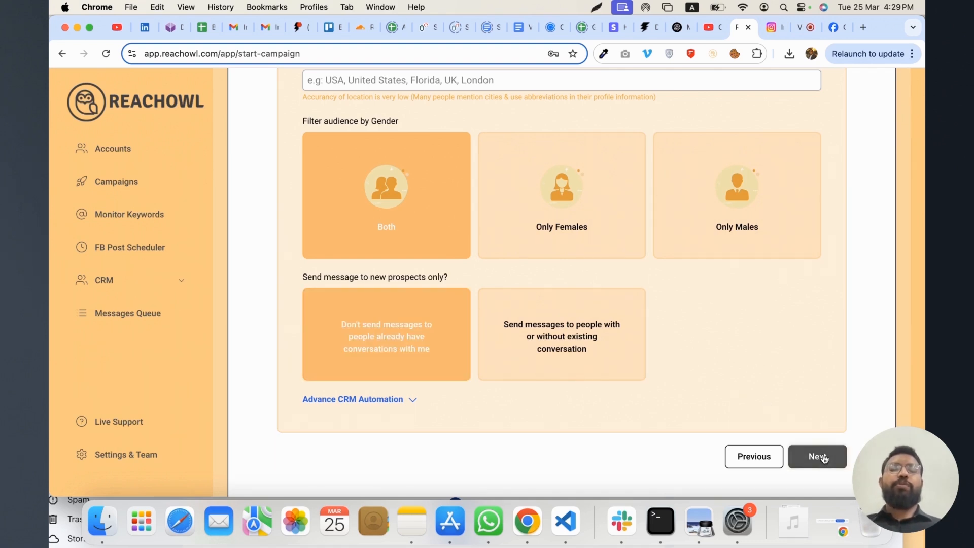
click(817, 456)
Step: Write "Hi, how are you doing?" as the first message of the sequence
scroll(665, 400, down, 3)
click(379, 322)
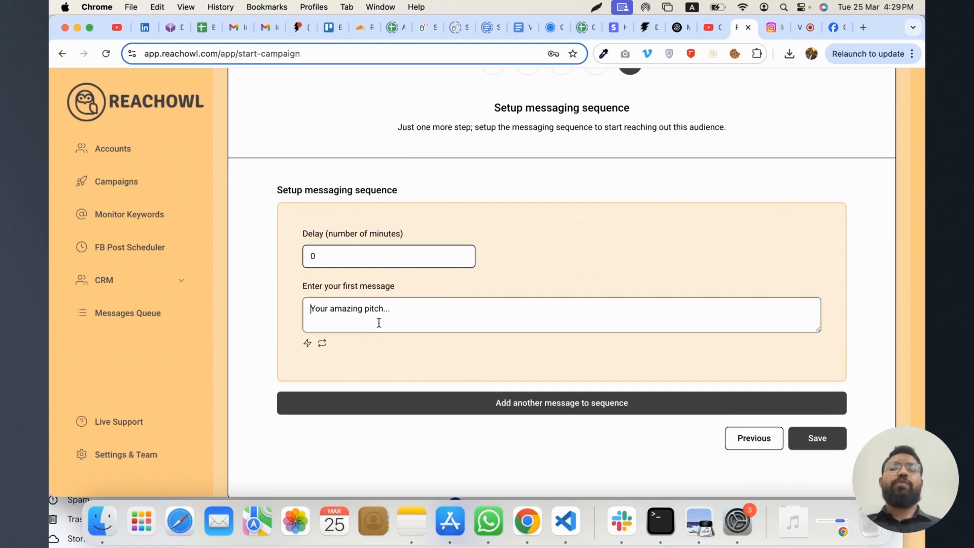
text(Hi, how are )
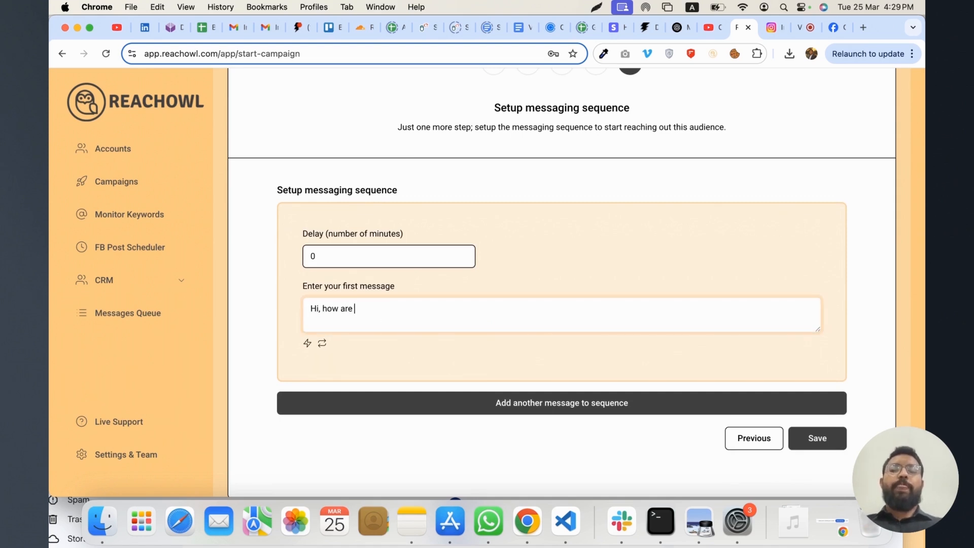
text(you doing?)
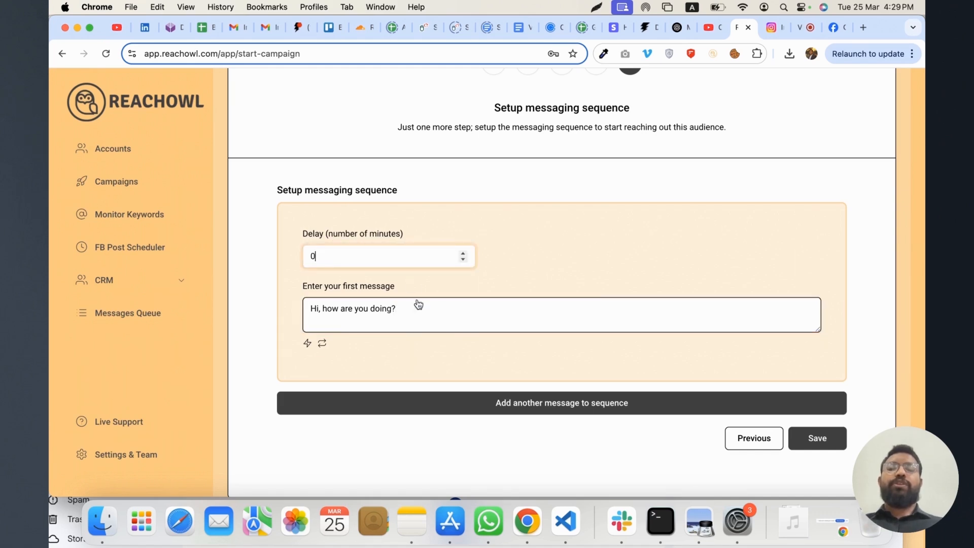
Step: Add a follow-up message to the sequence reading "Did you get my message yesterday?"
click(437, 402)
scroll(437, 401, down, 3)
scroll(436, 400, down, 2)
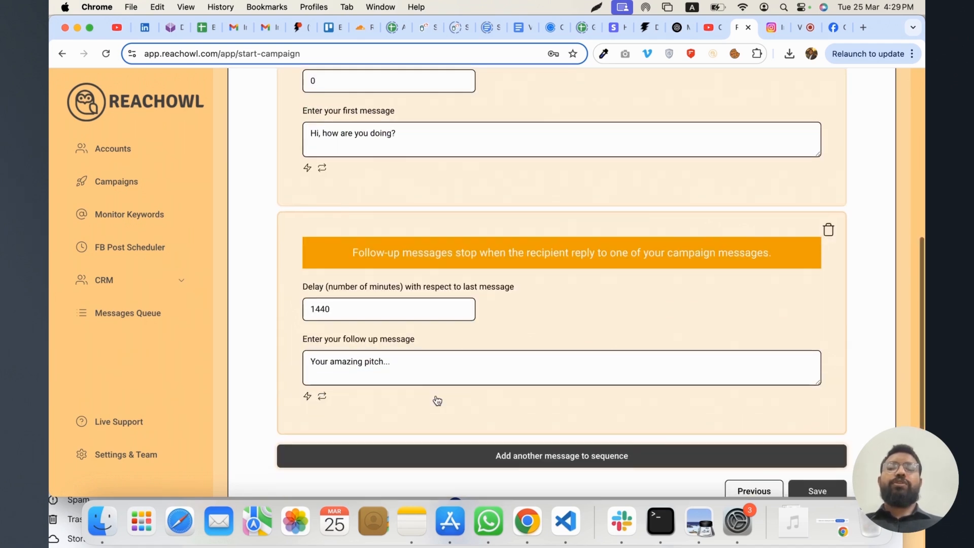
click(381, 375)
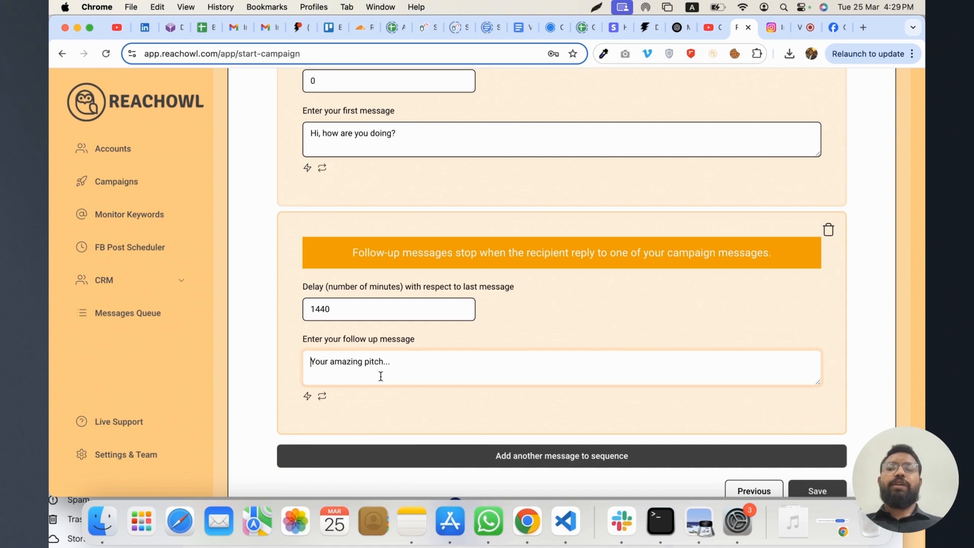
text(H)
key(BackSpace)
text(H)
key(BackSpace)
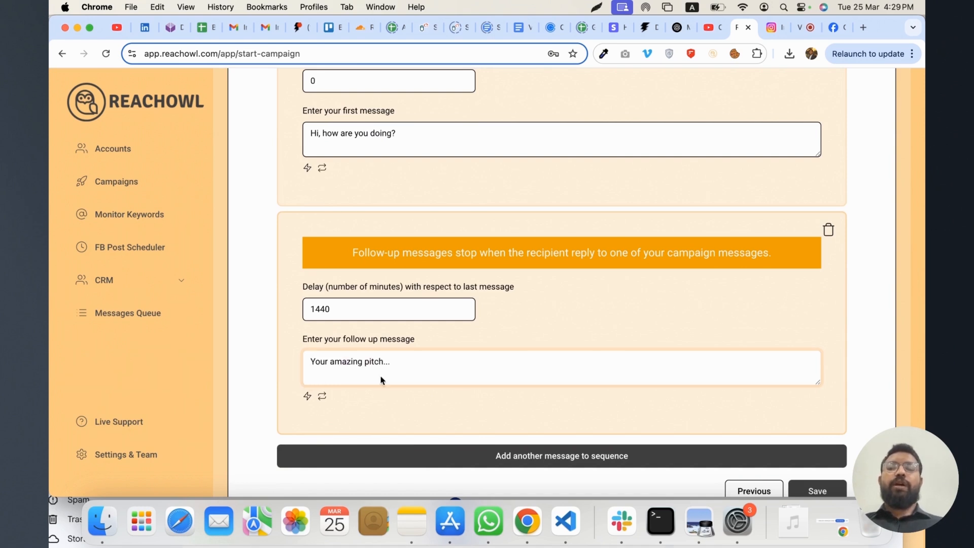
click(343, 312)
double_click(344, 312)
click(339, 362)
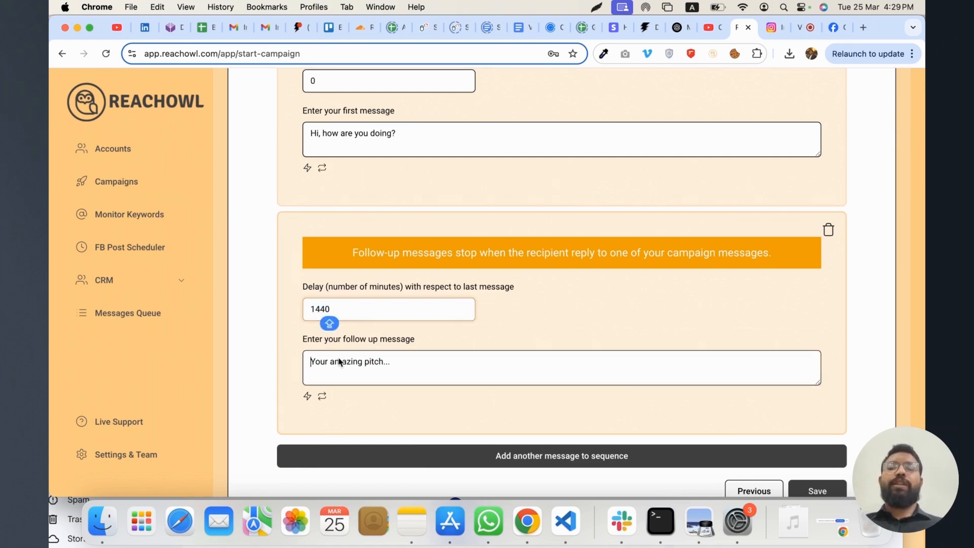
text(Did)
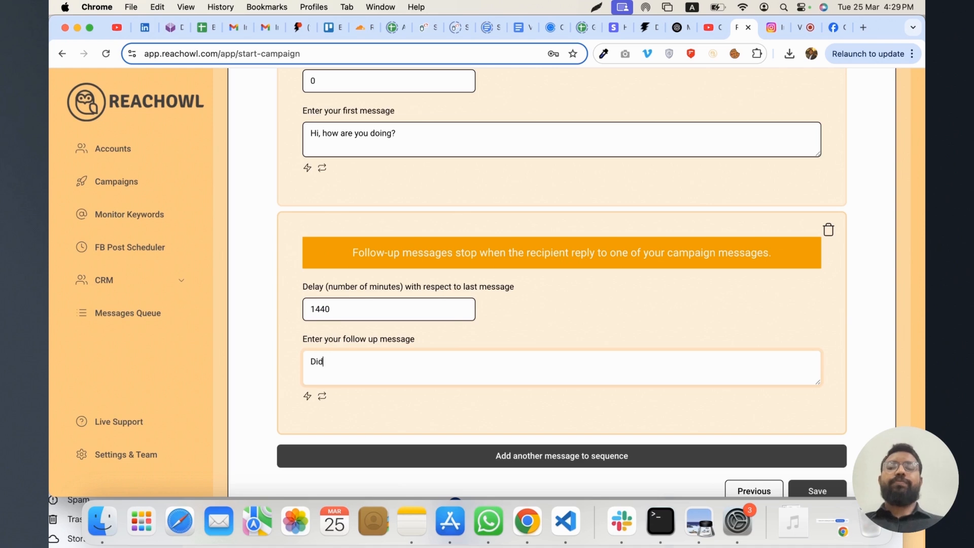
text( you get my messa)
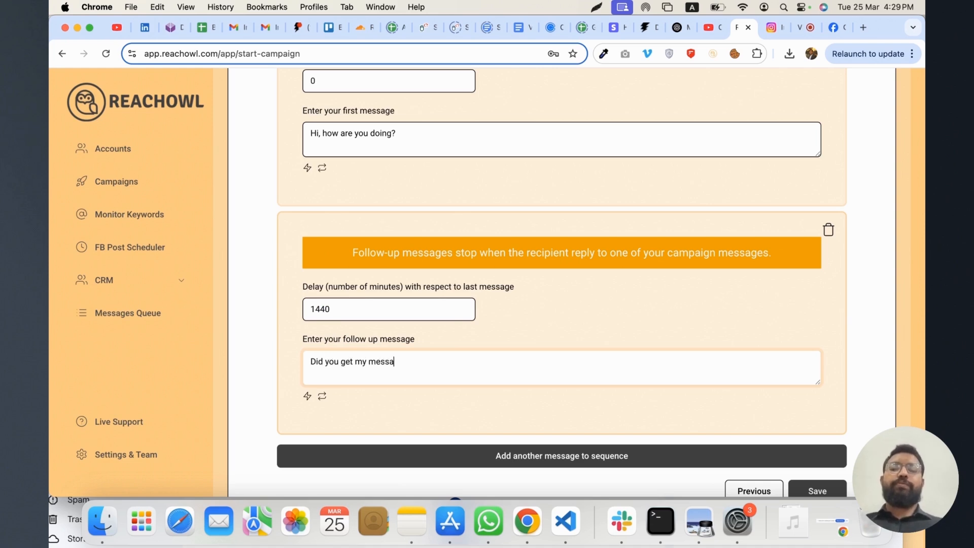
text(ge yesterday?)
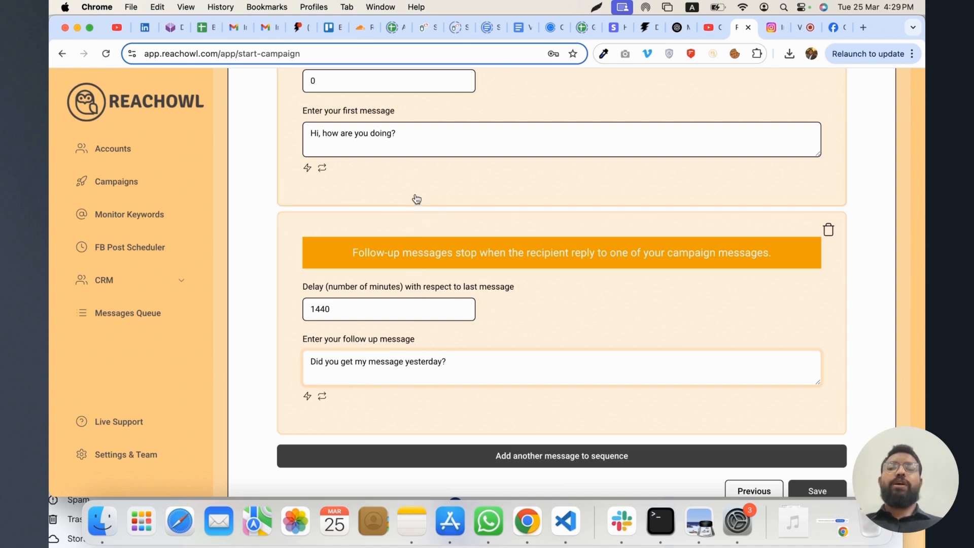
Step: Add a second follow-up message to the sequence reading "Don't you want to reply to my messages"
scroll(414, 439, down, 3)
click(493, 370)
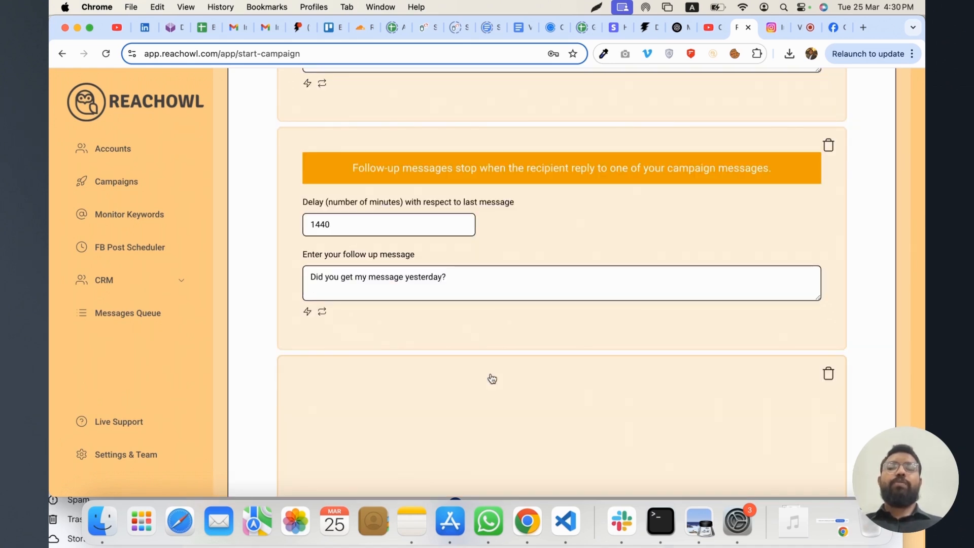
scroll(385, 411, down, 3)
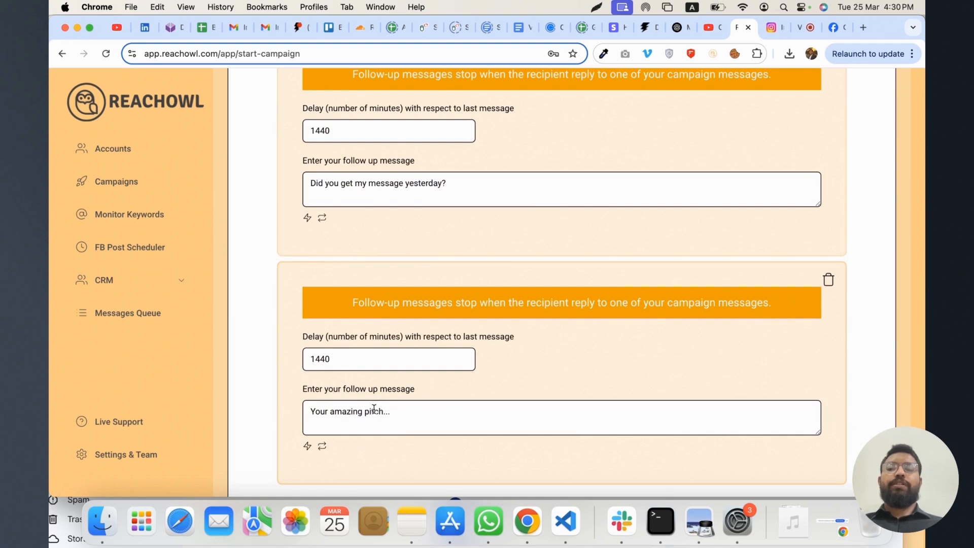
click(347, 356)
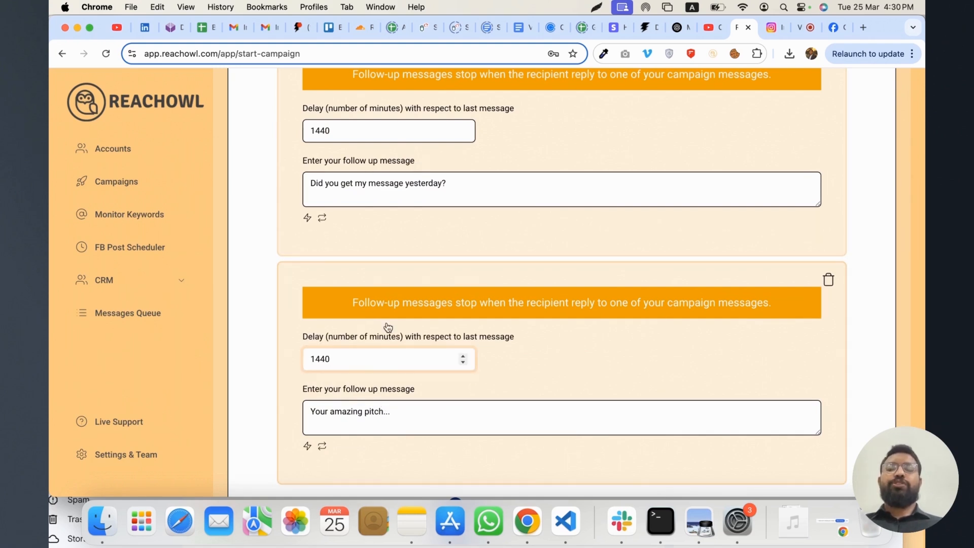
click(372, 431)
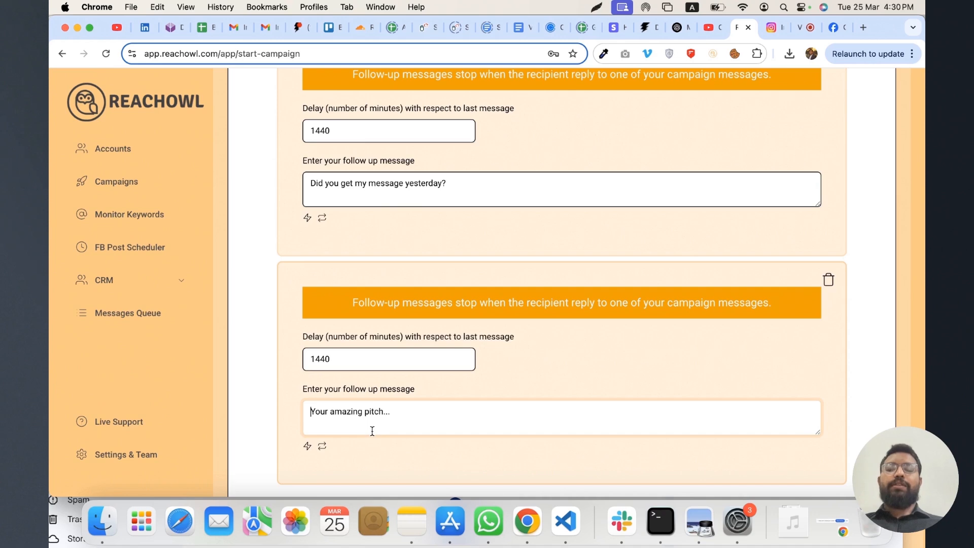
text(Don't y)
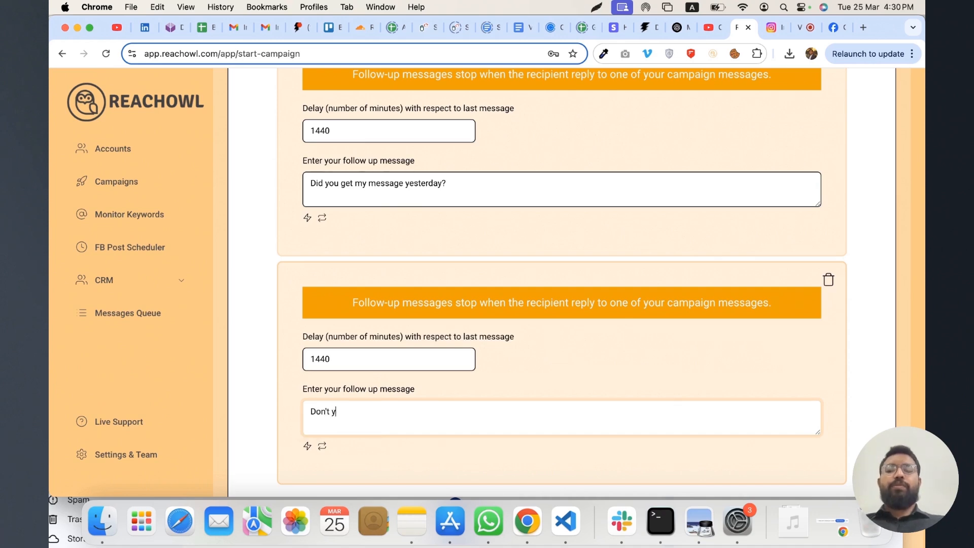
text(ou want to reply to my messages)
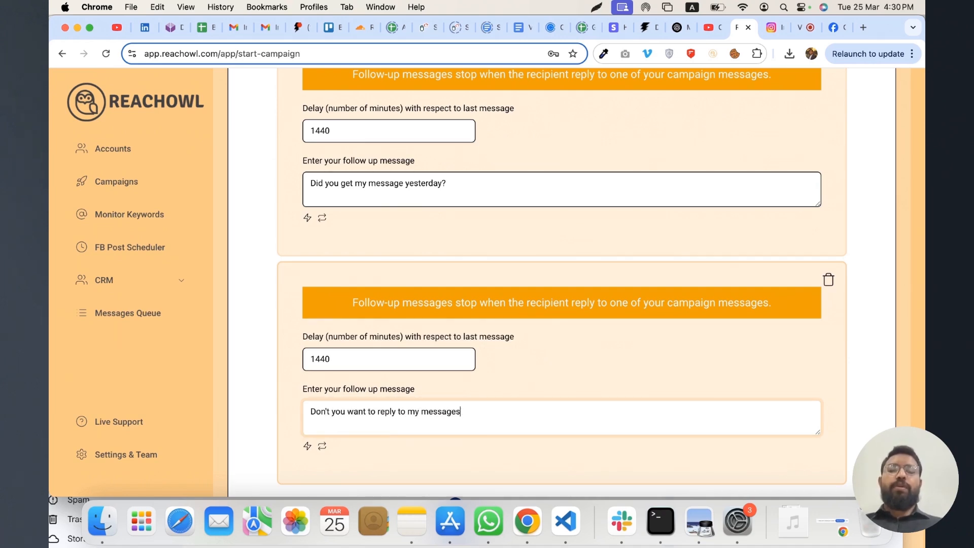
scroll(422, 395, up, 10)
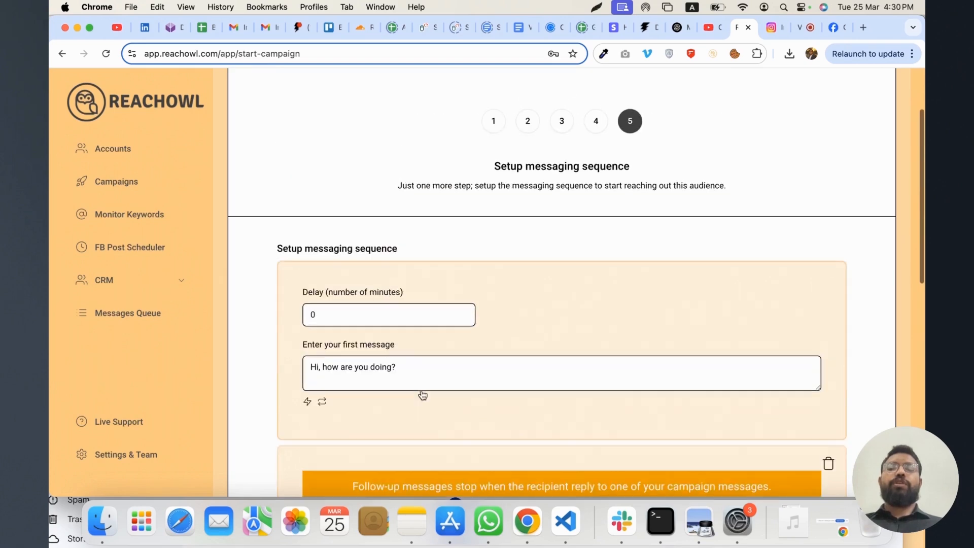
scroll(421, 392, down, 3)
scroll(420, 391, down, 3)
scroll(433, 369, up, 6)
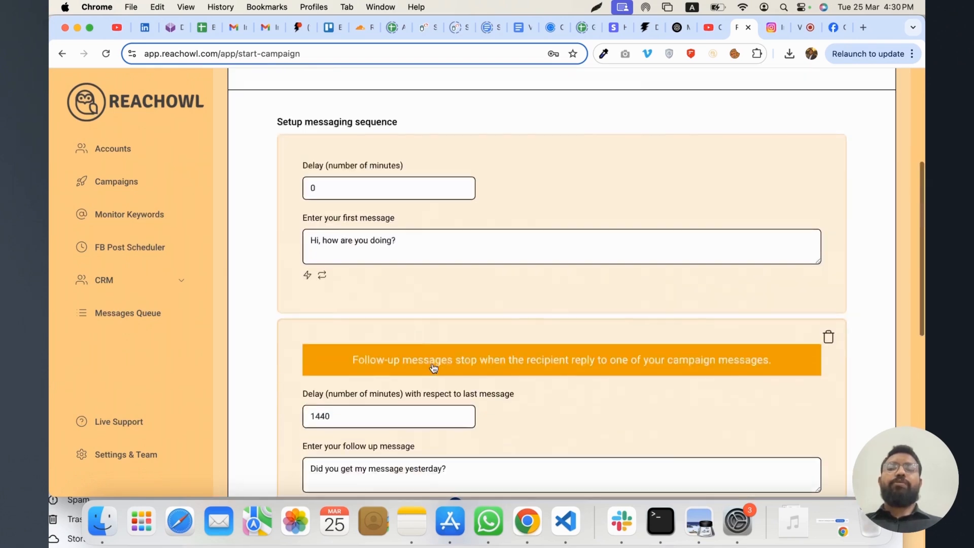
Step: Break the first message after "Hi," so that "how are you doing?" sits on its own line
scroll(432, 363, down, 2)
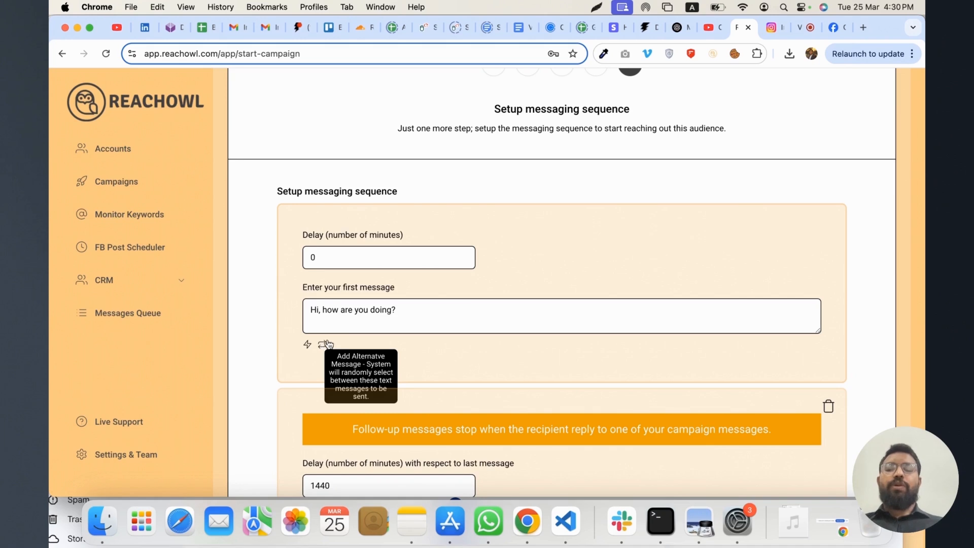
click(426, 308)
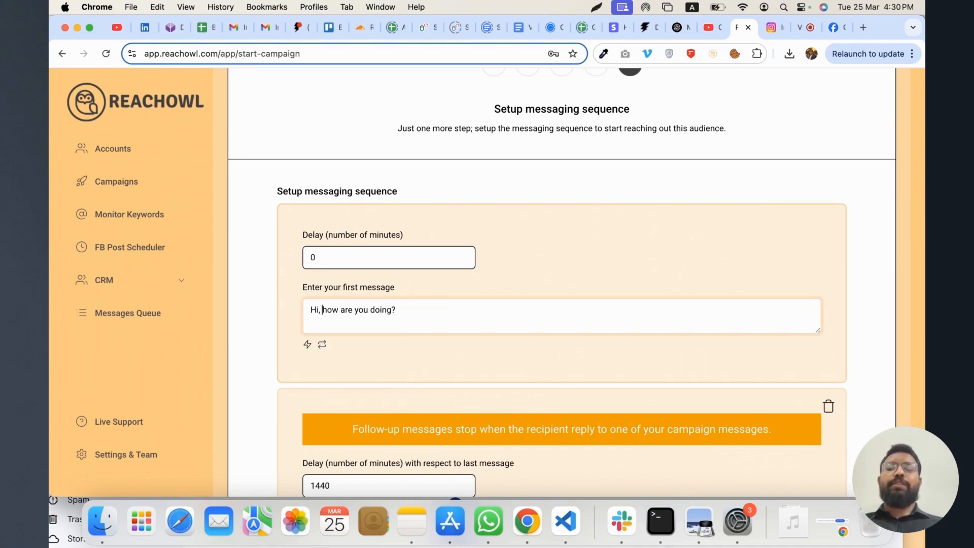
key(Return)
key(Up)
key(Right)
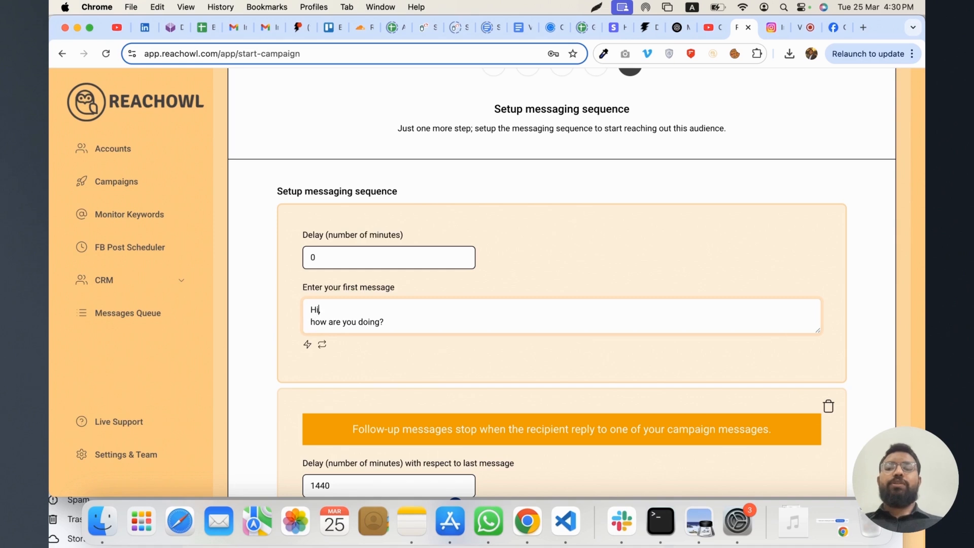
Step: Insert the First Name variable into the first message and move it between "Hi" and the comma
click(308, 347)
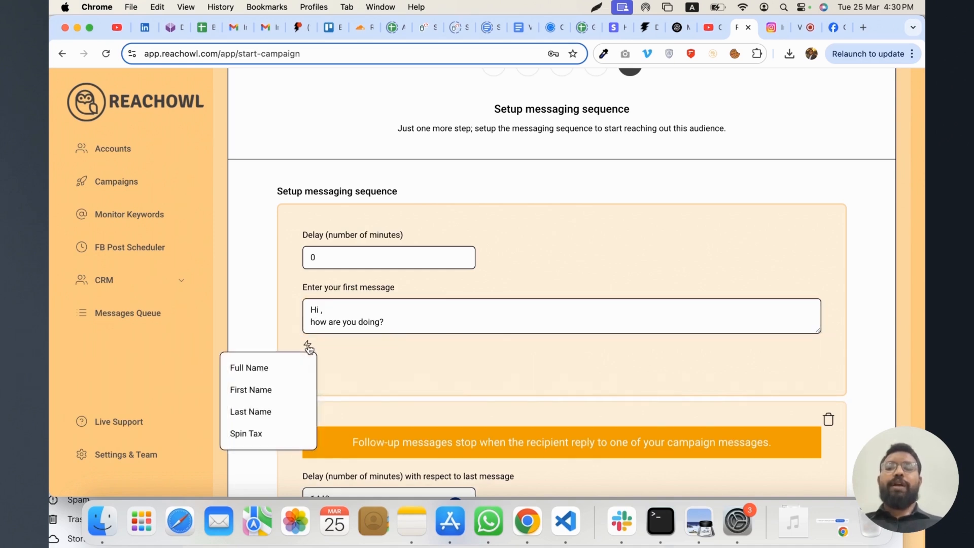
click(261, 390)
click(481, 325)
key(alt+shift+Left)
key(alt+shift+Left)
key(alt+shift+Left)
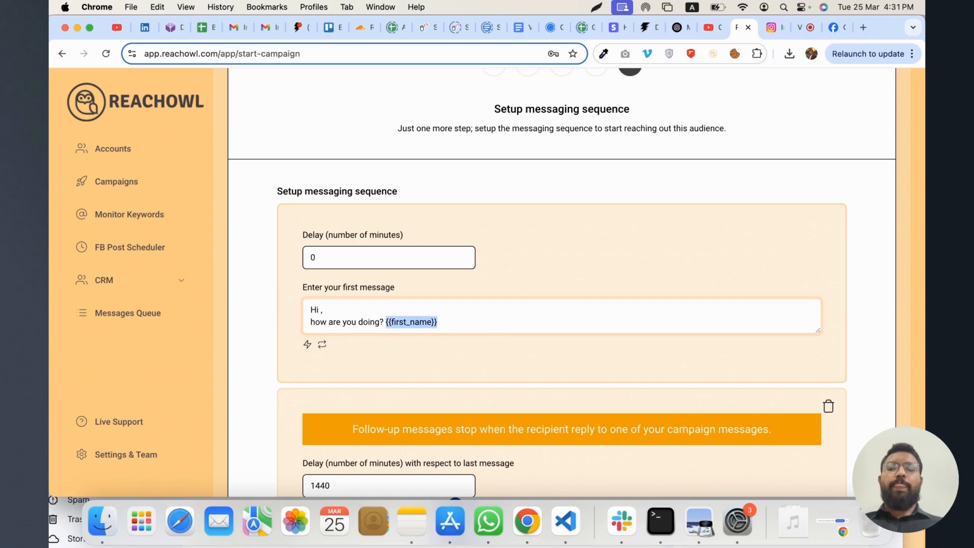
key(super+x)
key(Up)
key(super+v)
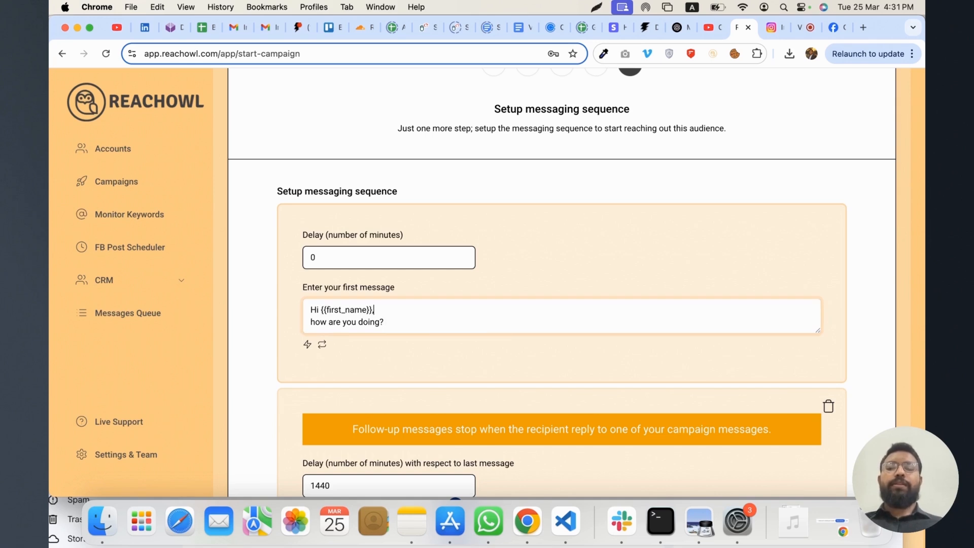
key(alt+shift+Left)
key(alt+shift+Left)
key(alt+shift+Left)
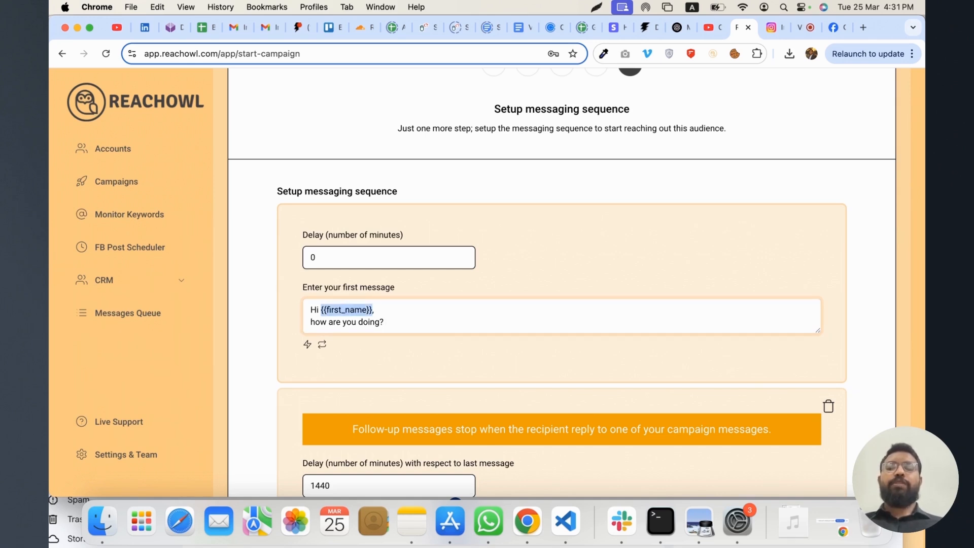
key(Down)
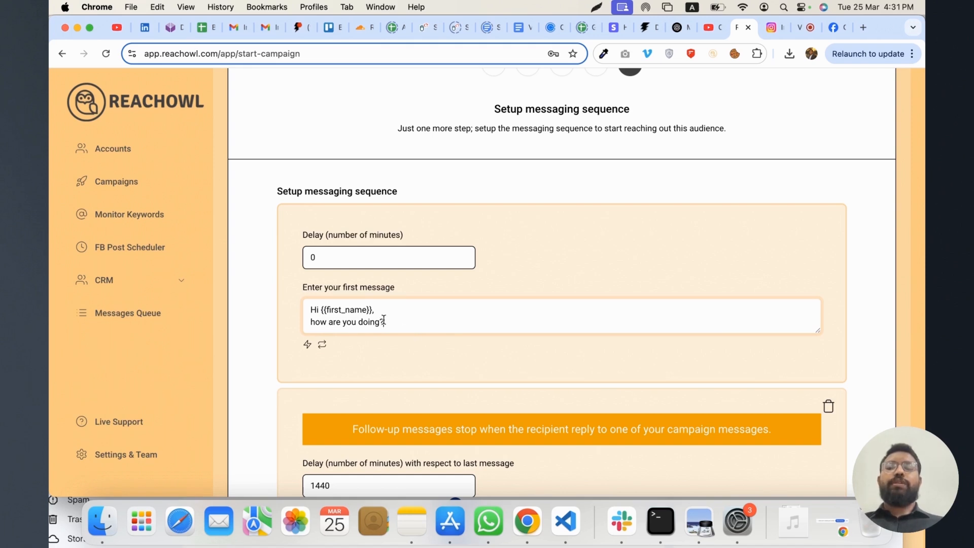
Step: Replace "how are you doing?" in the first message with a Spin Tax placeholder on its own line below the greeting
drag(384, 321, 311, 322)
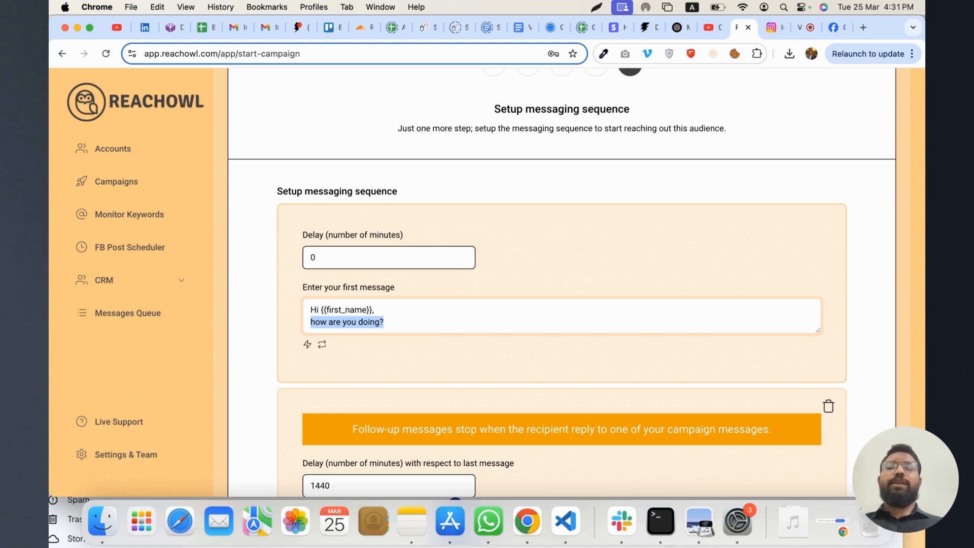
key(BackSpace)
click(307, 344)
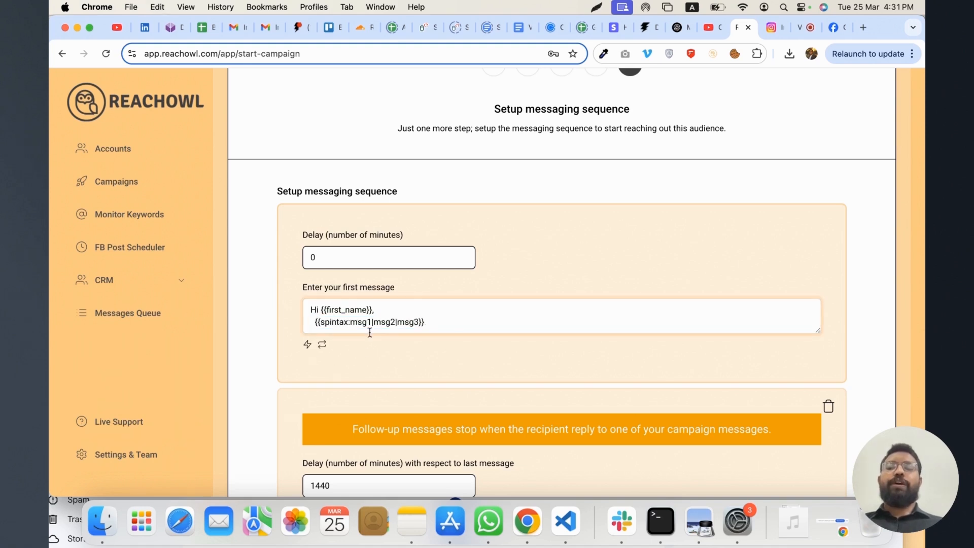
key(BackSpace)
key(BackSpace)
key(BackSpace)
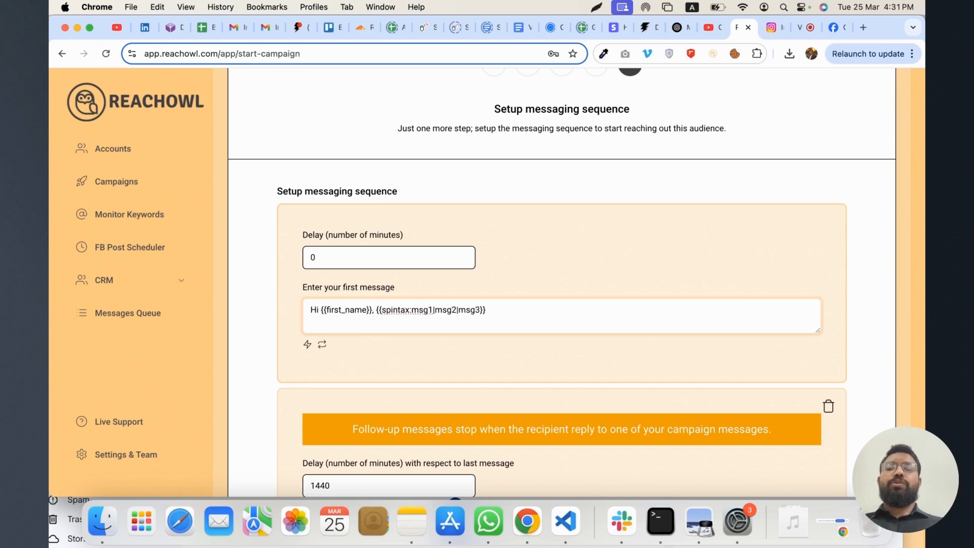
key(Return)
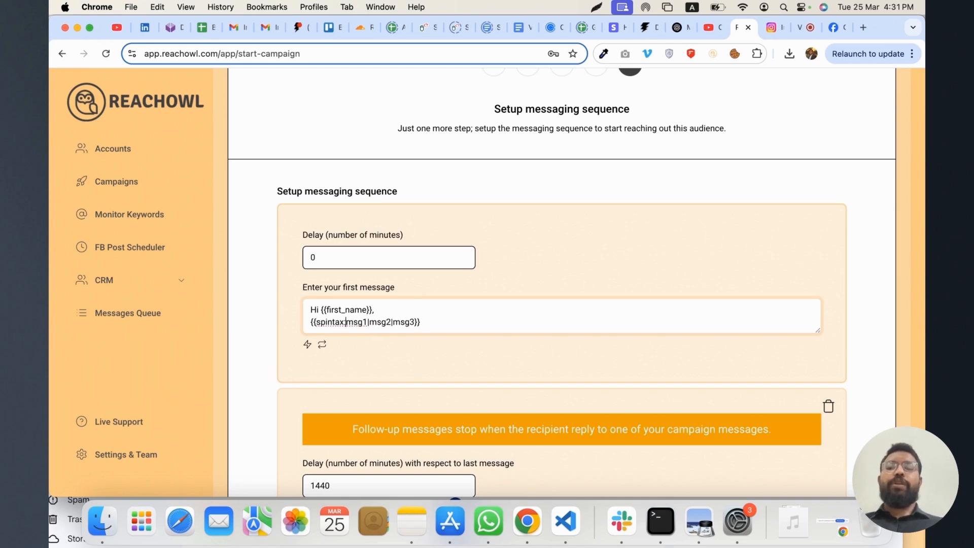
Step: Fill the three spintax variants with "how are you doing?", "How you today?" and "Good morning"
double_click(357, 322)
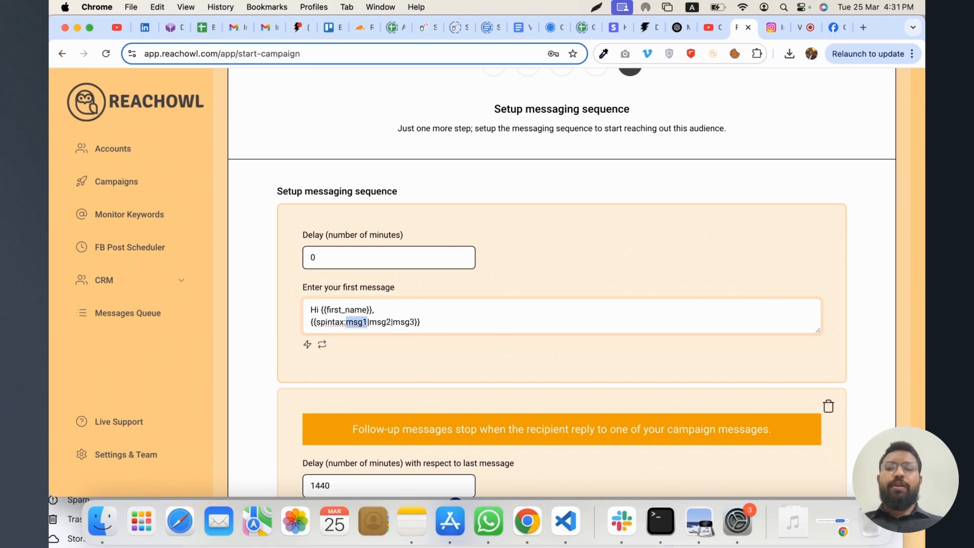
key(super+v)
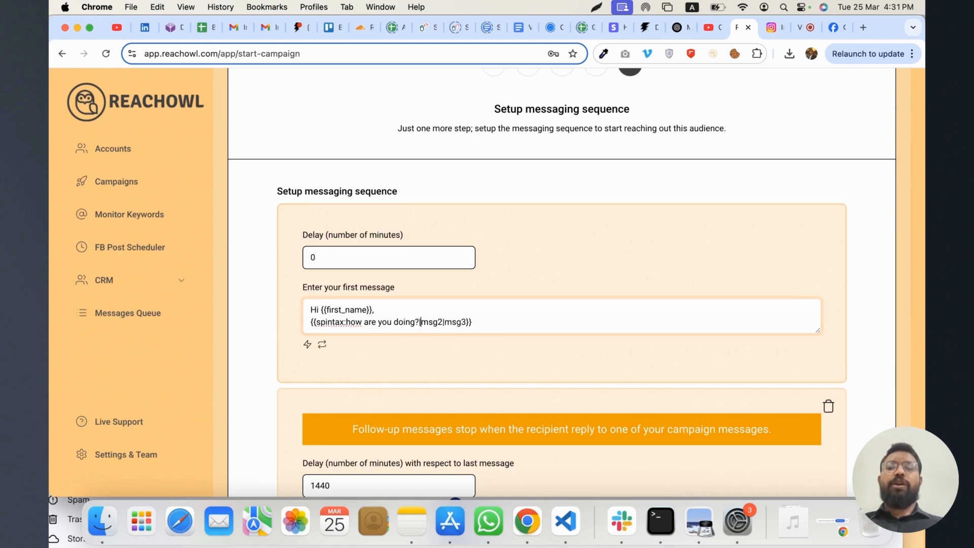
double_click(431, 322)
text(H)
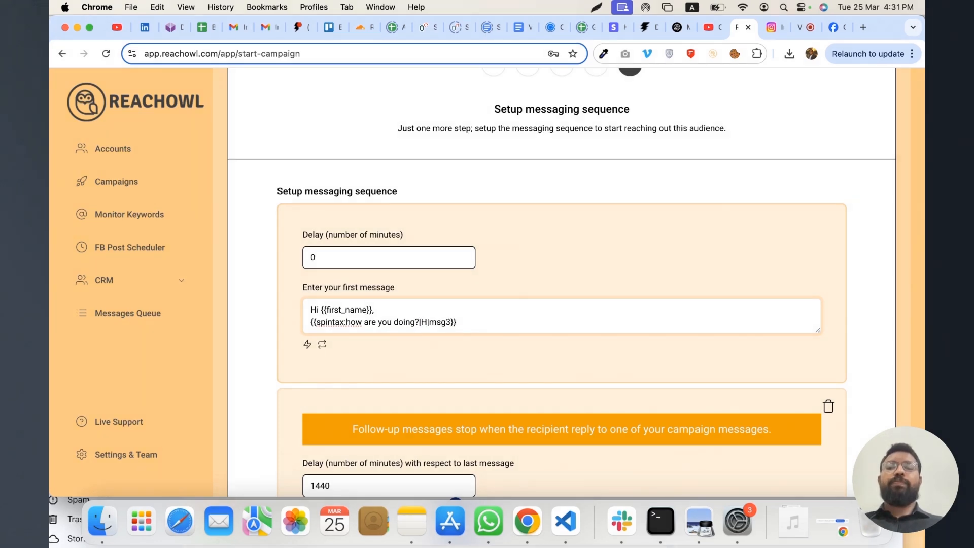
text(ow you today?)
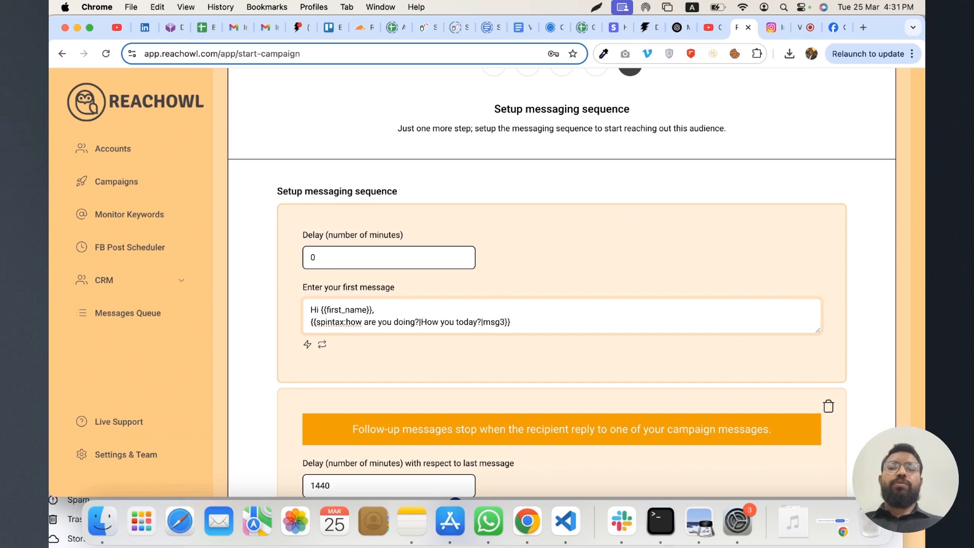
double_click(494, 322)
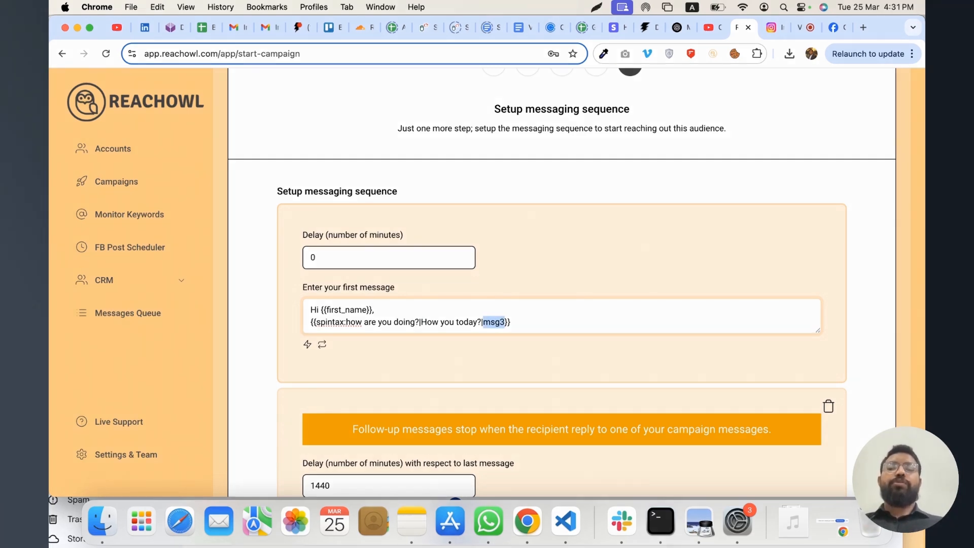
text(Good morning)
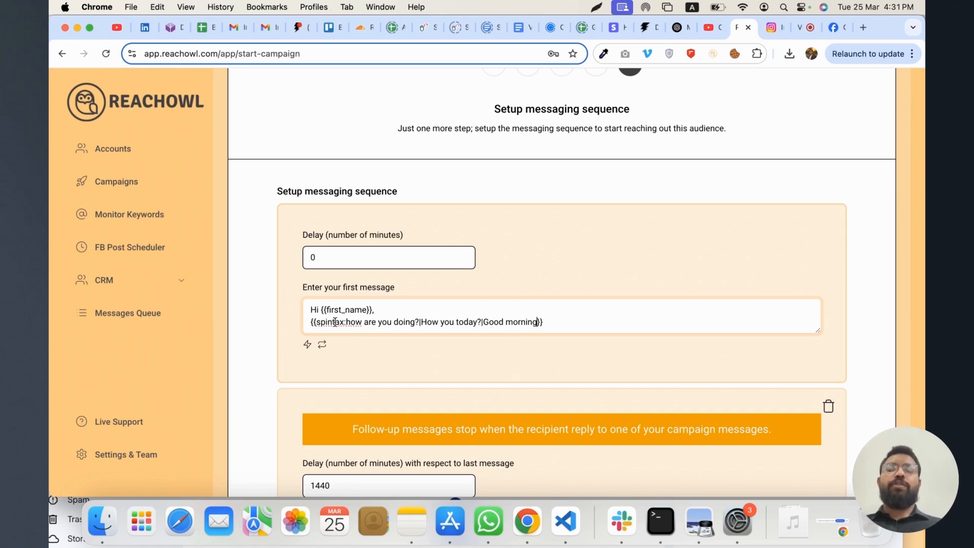
Step: Add an alternative first message reading "Hello {{last_name}}," with "How are you doing!" on the second line
click(323, 345)
click(357, 385)
text(Hello)
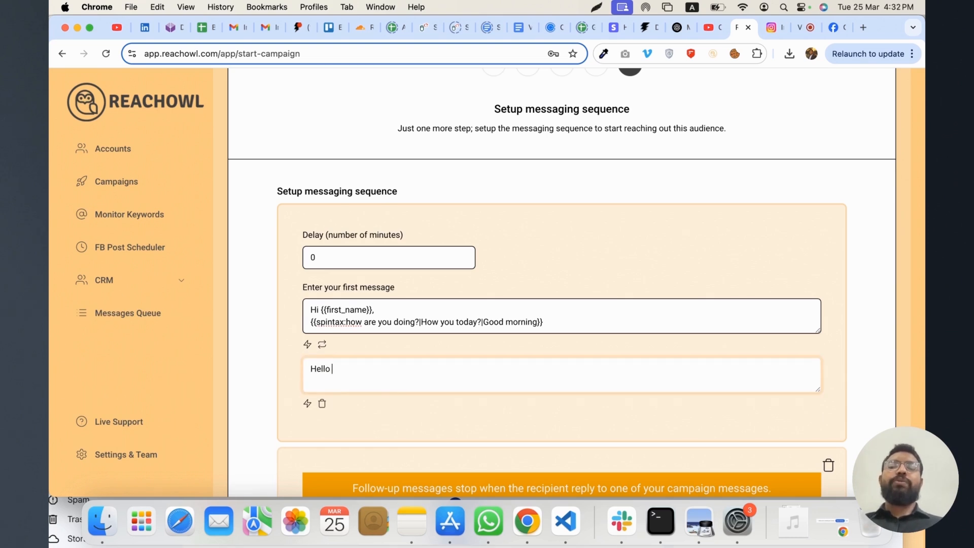
text( {{last_name}}, )
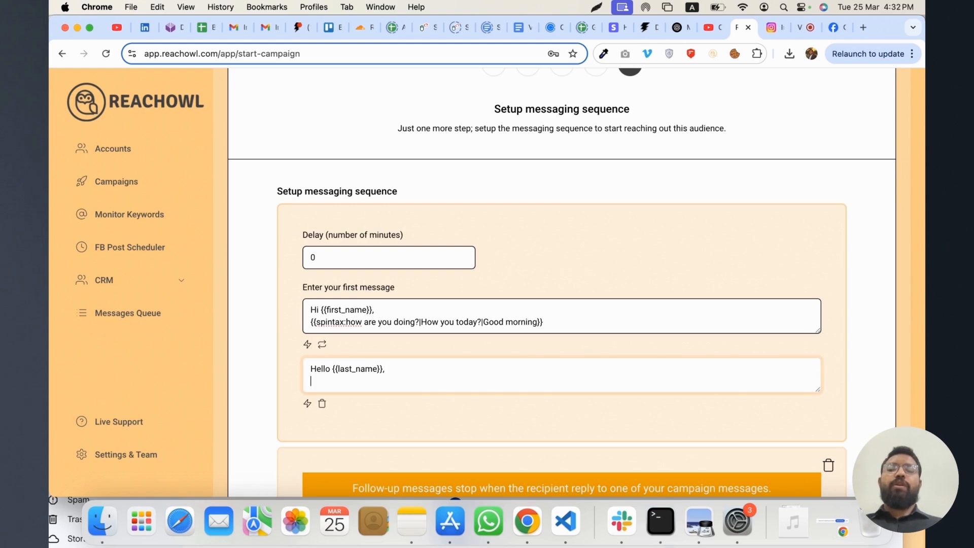
text(How are you doing!)
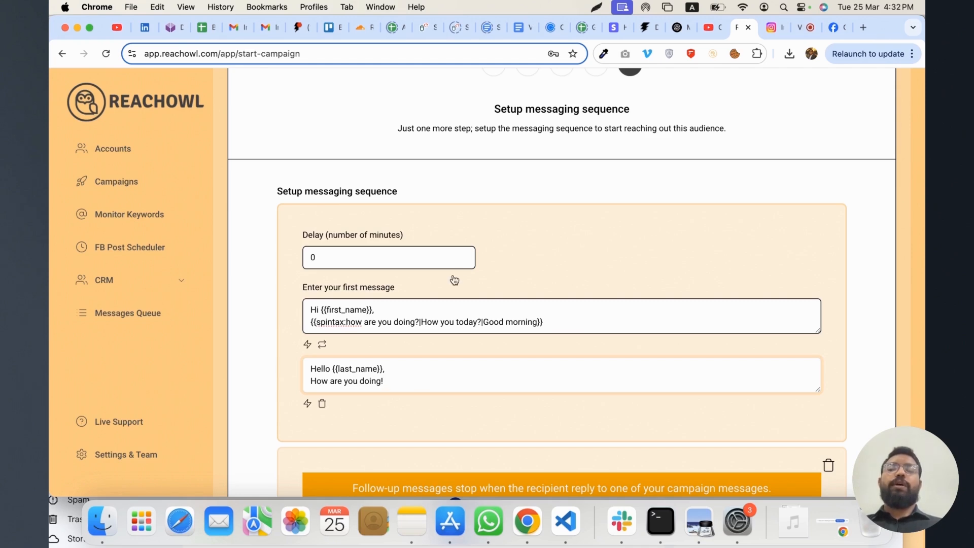
Step: Review the messaging sequence, save it and start the campaign
scroll(453, 278, down, 5)
scroll(454, 279, down, 5)
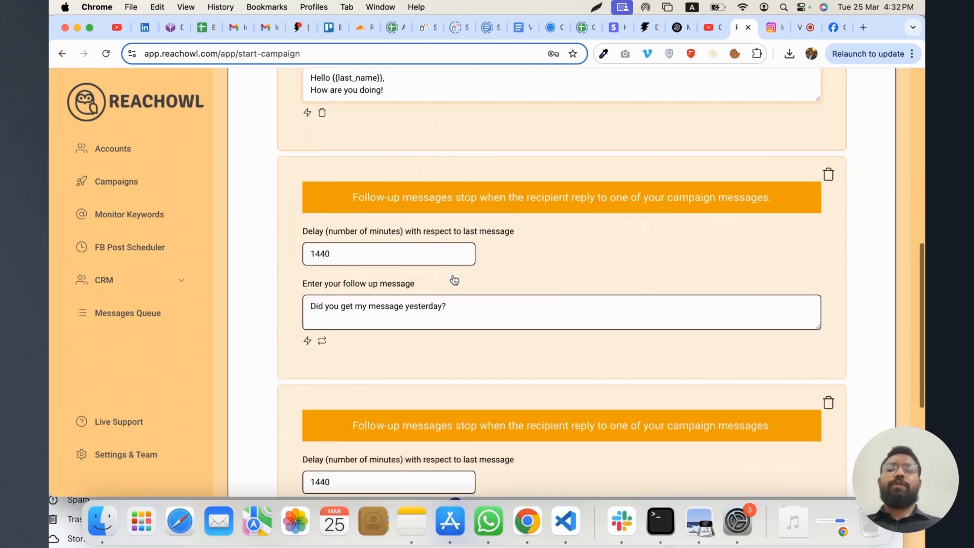
scroll(453, 274, up, 3)
scroll(453, 275, up, 7)
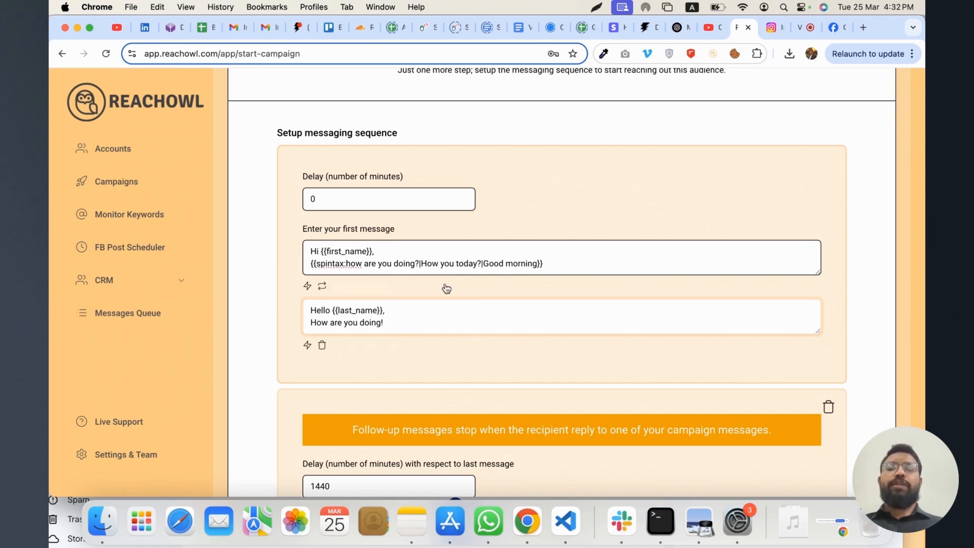
scroll(463, 287, down, 2)
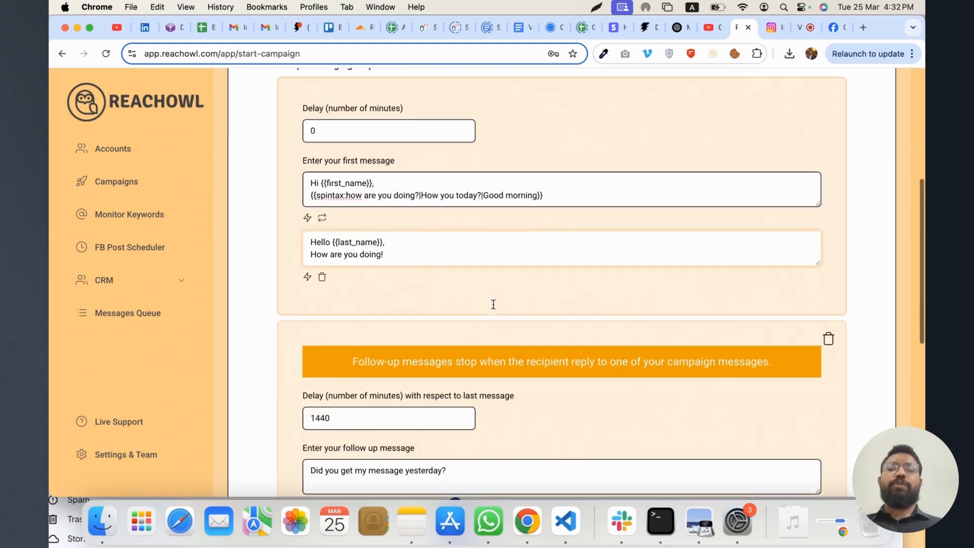
scroll(436, 269, down, 10)
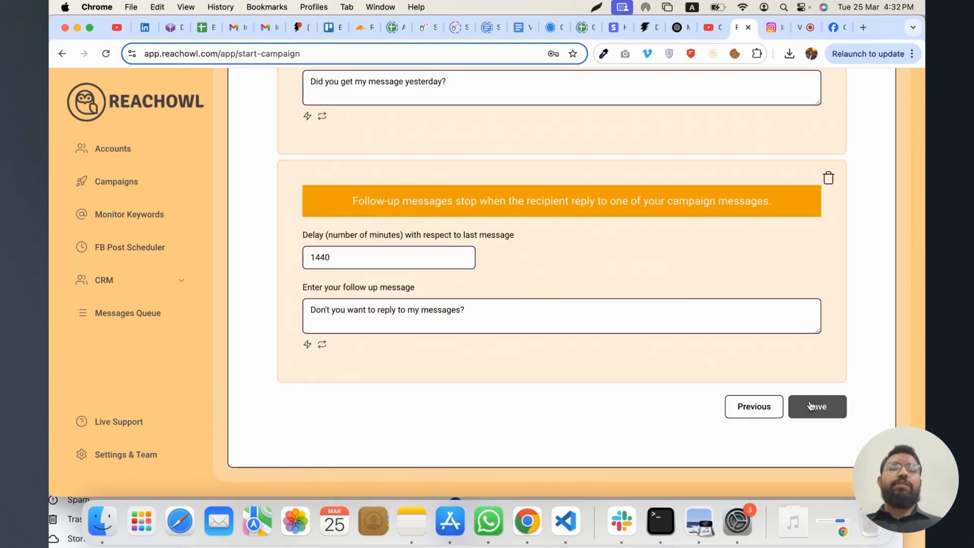
click(811, 406)
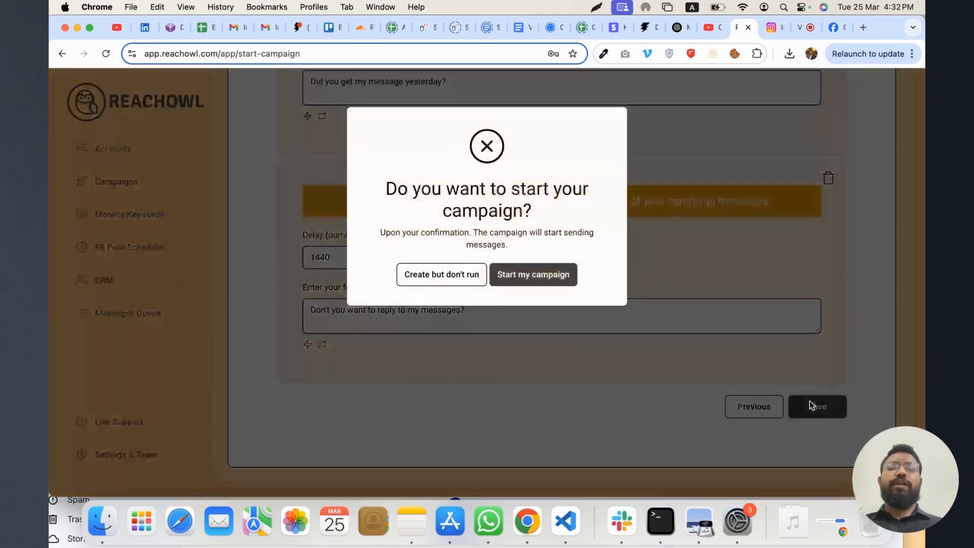
click(534, 275)
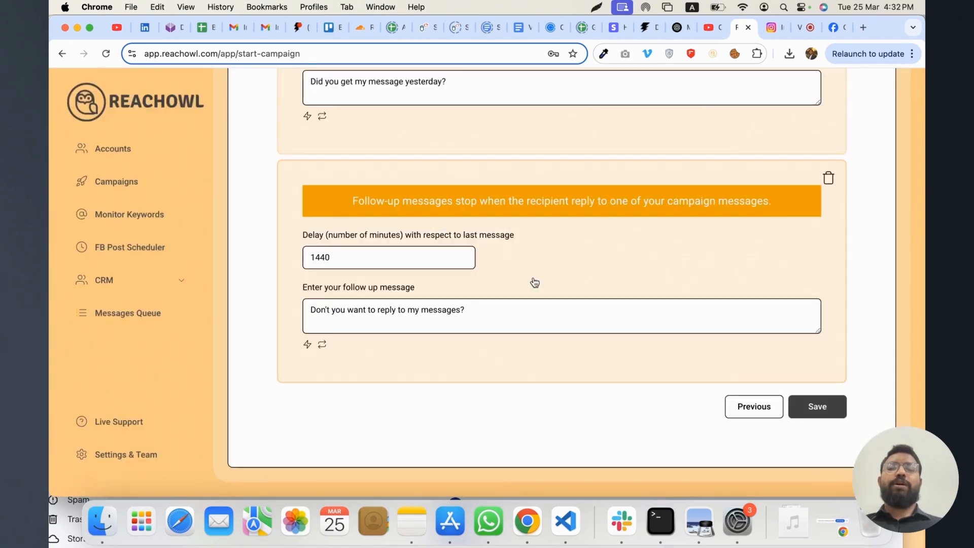